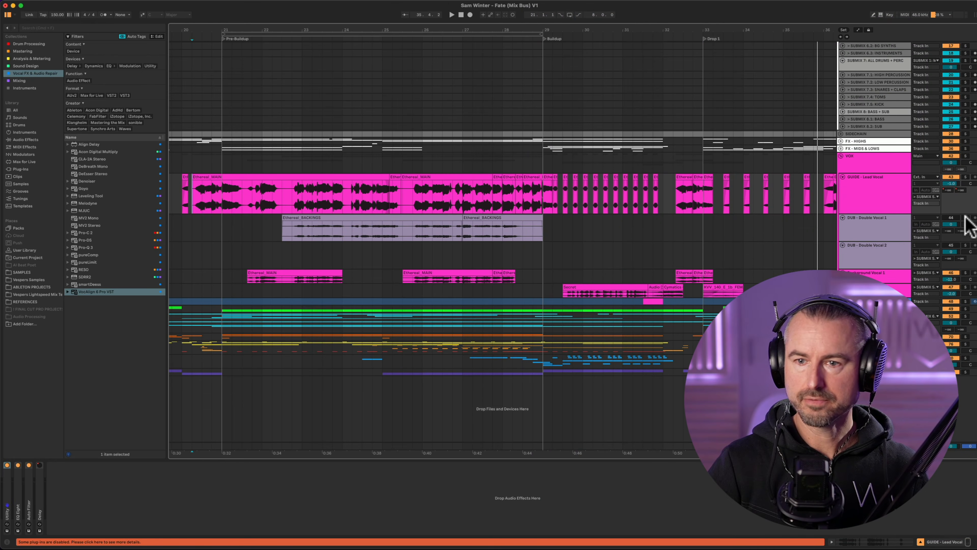
Step: Listen to the Ethereal_BACKINGS clip on DUB - Double Vocal 1 soloed and together with the GUIDE - Lead Vocal track
left_click(965, 218)
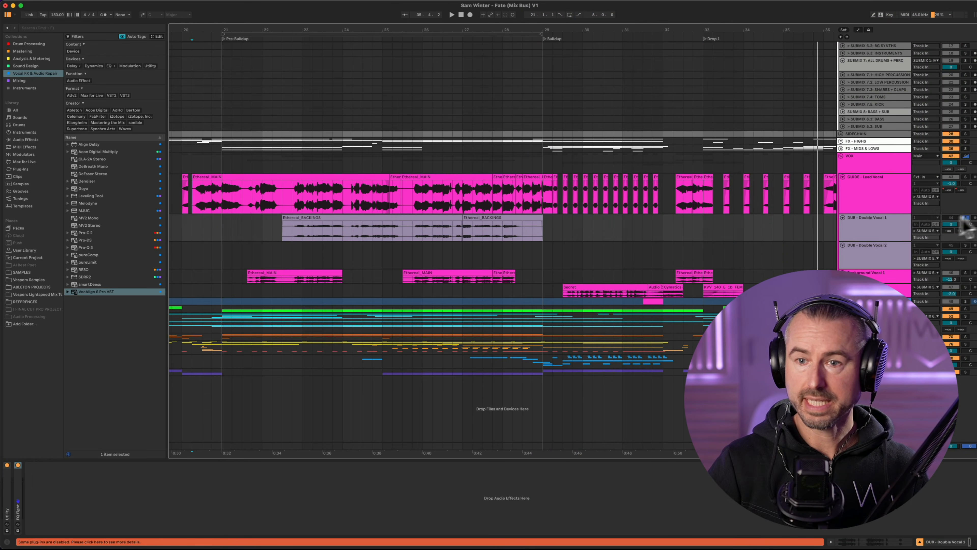
left_click(307, 219)
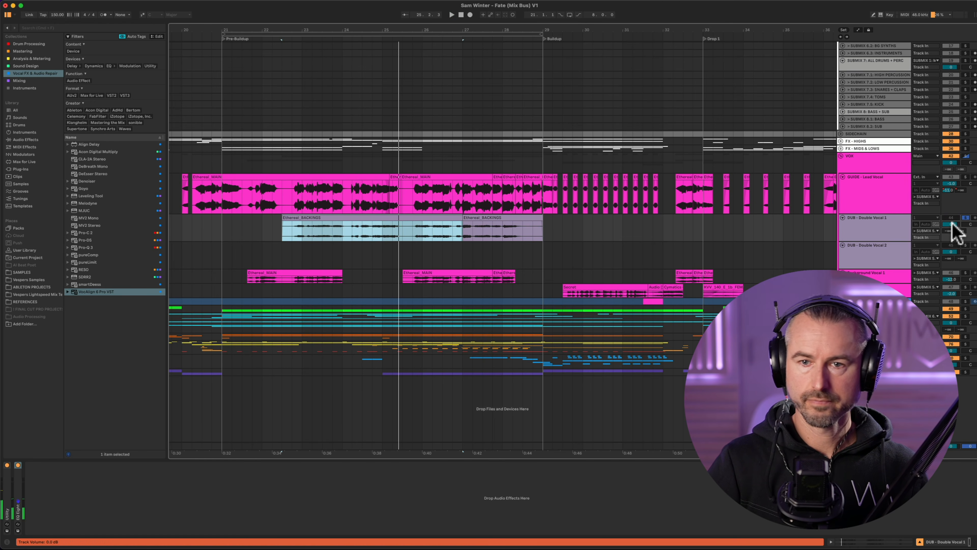
left_click(966, 178)
key("space")
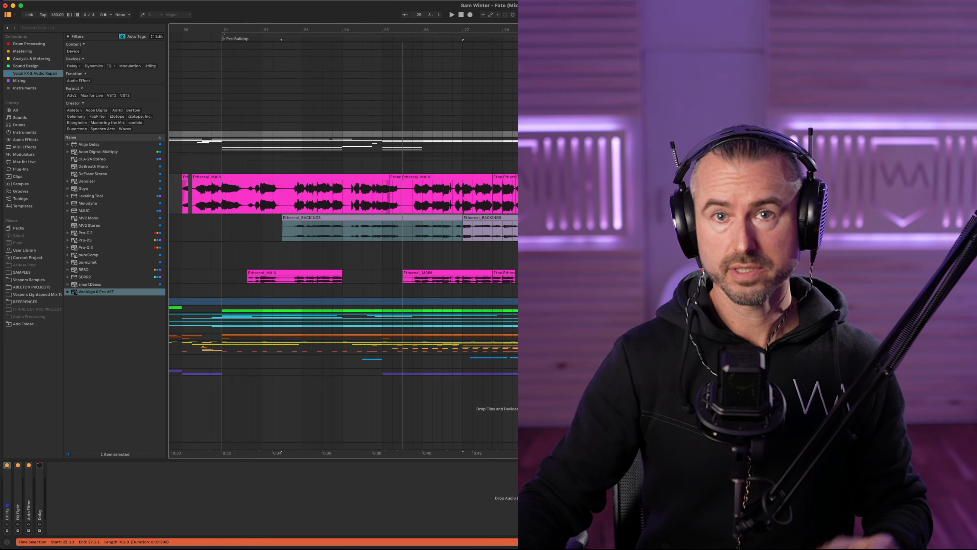
Step: Insert VocAlign 6 Pro VST on DUB - Double Vocal 1 and set its sidechain source to GUIDE - Lead Vocal
left_click_drag(92, 292, 381, 241)
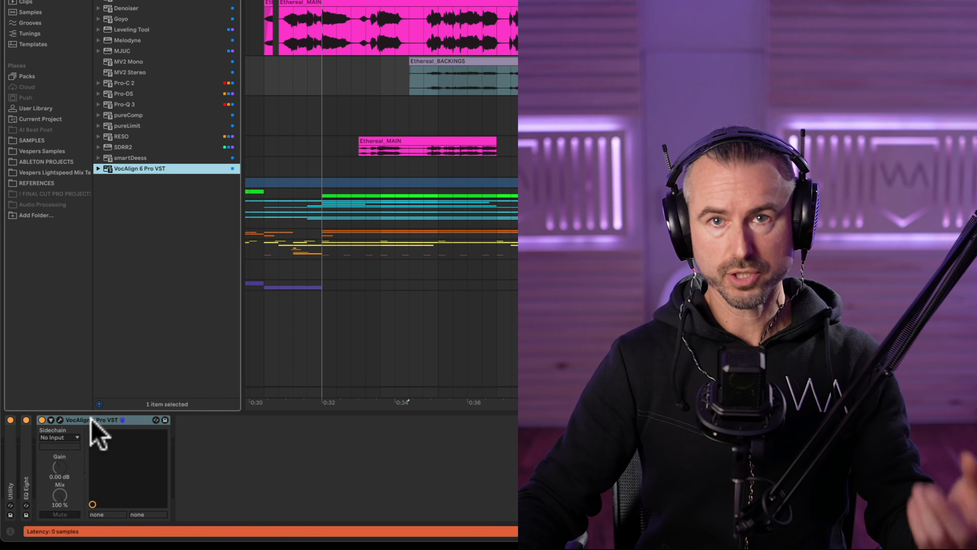
left_click(62, 437)
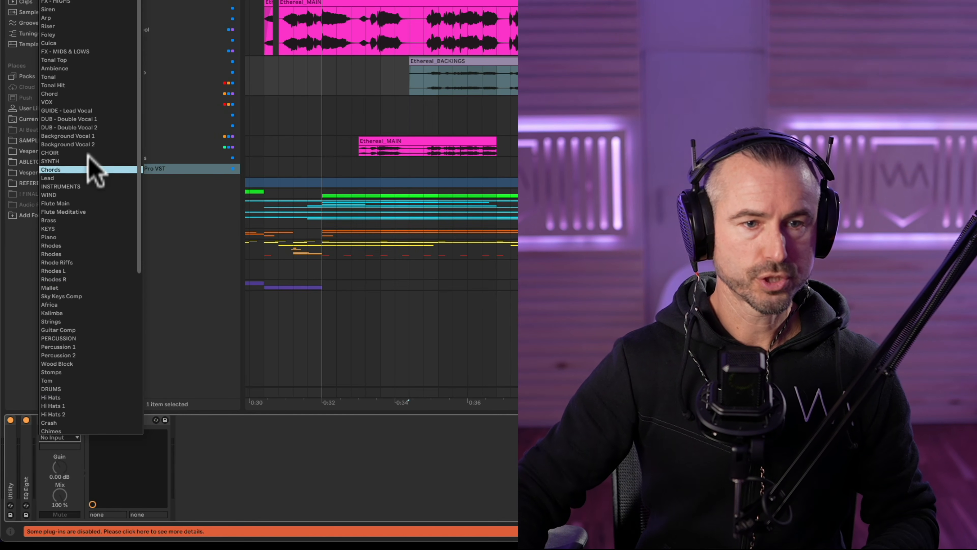
left_click(91, 110)
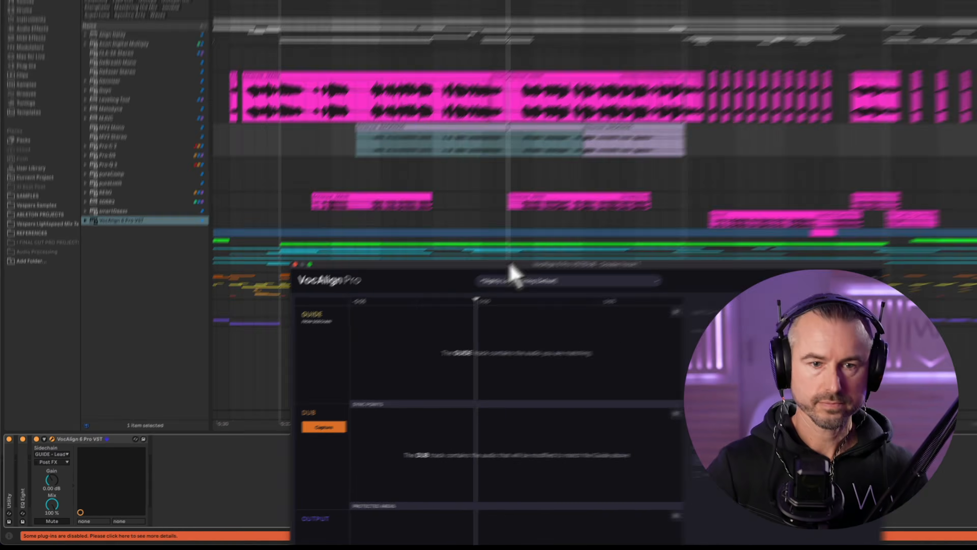
Step: Capture the guide and dub audio of the first double vocal in VocAlign for alignment
left_click_drag(508, 263, 231, 37)
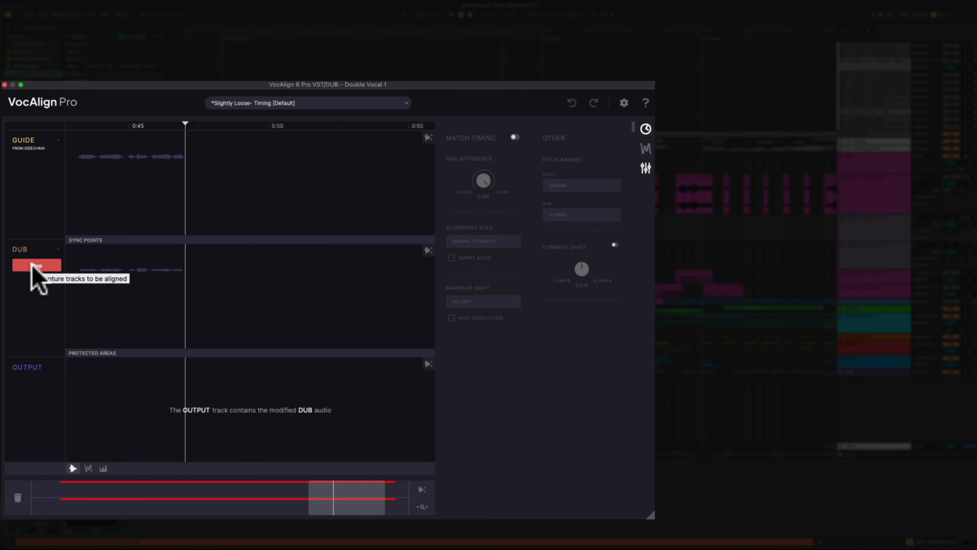
left_click(35, 266)
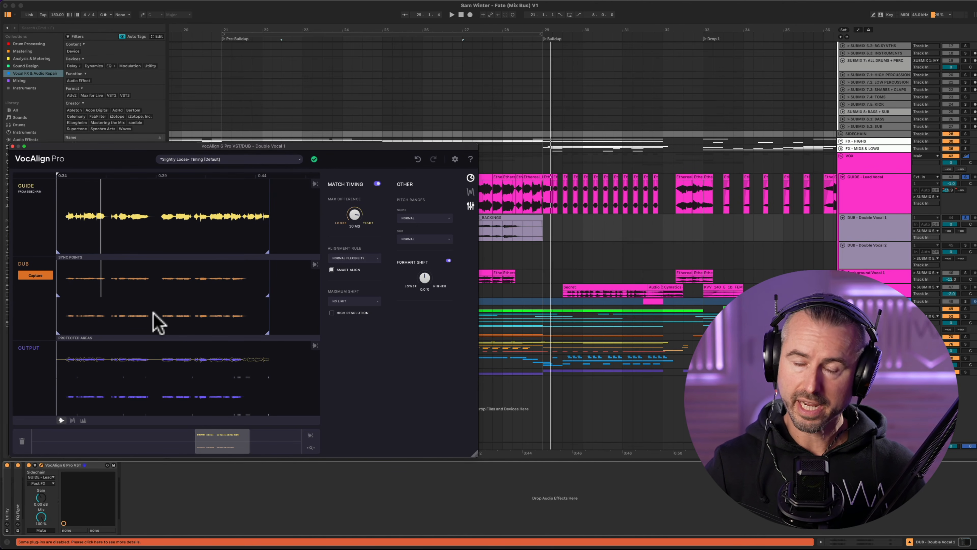
Step: Play the captured double against the lead and compare it with Match Timing switched off and on
left_click(187, 190)
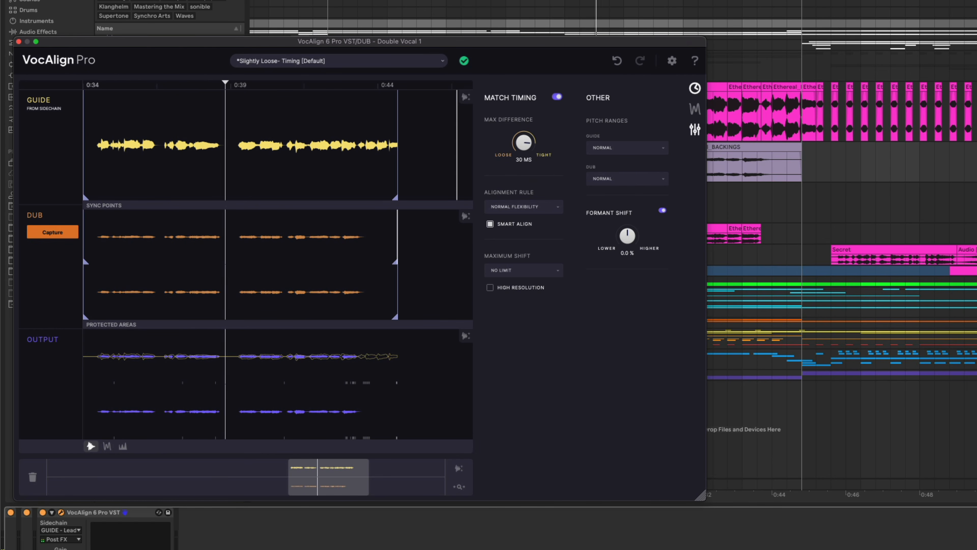
key("space")
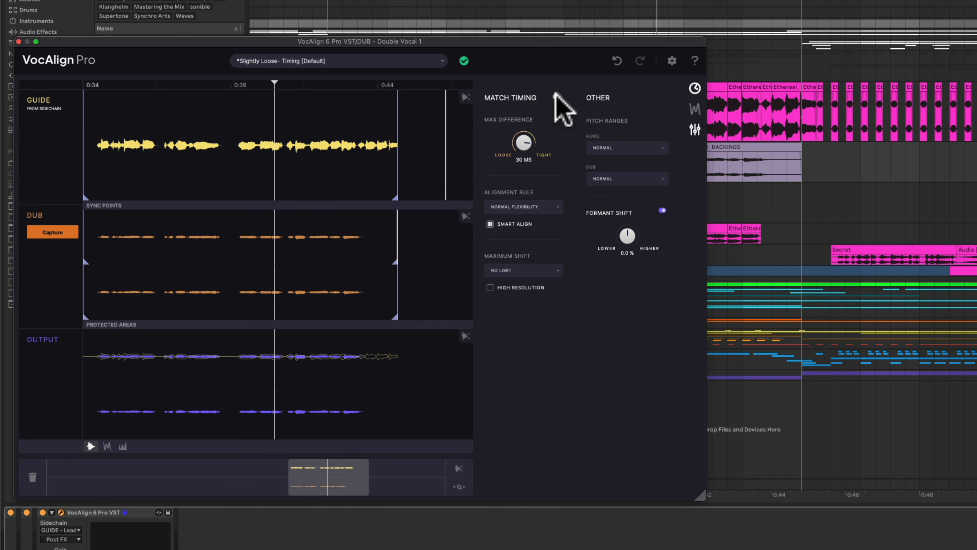
key("space")
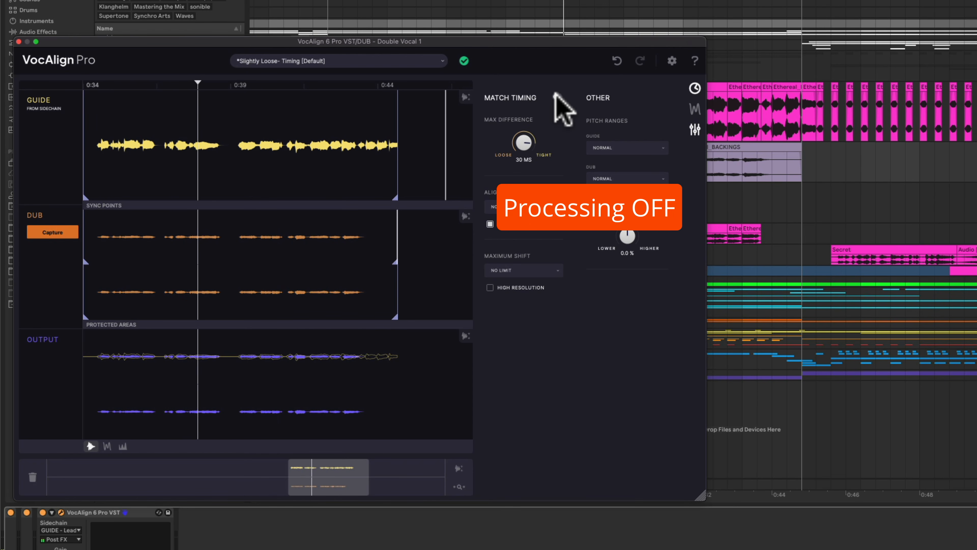
left_click(556, 95)
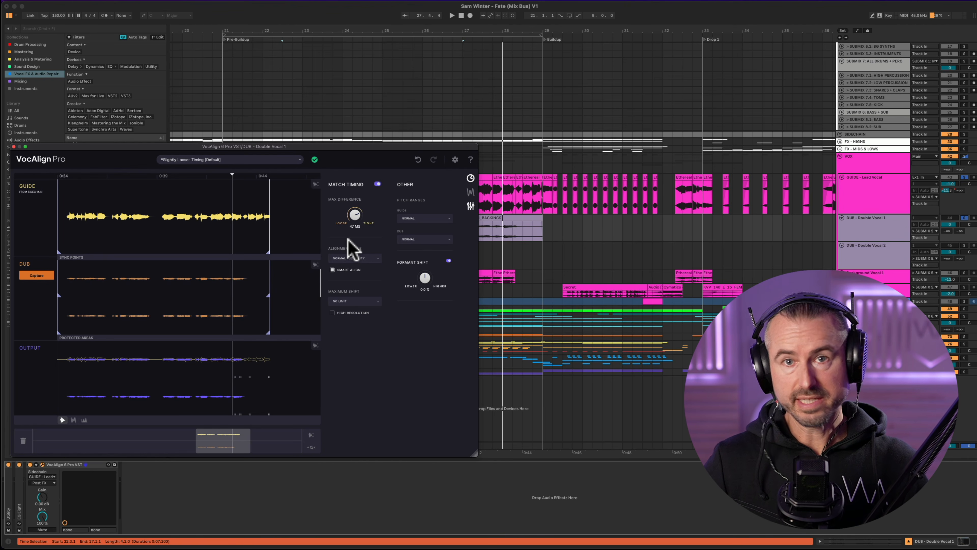
Step: Close the VocAlign window, activate the DUB - Double Vocal 1 track and play the aligned double in the mix
left_click(13, 146)
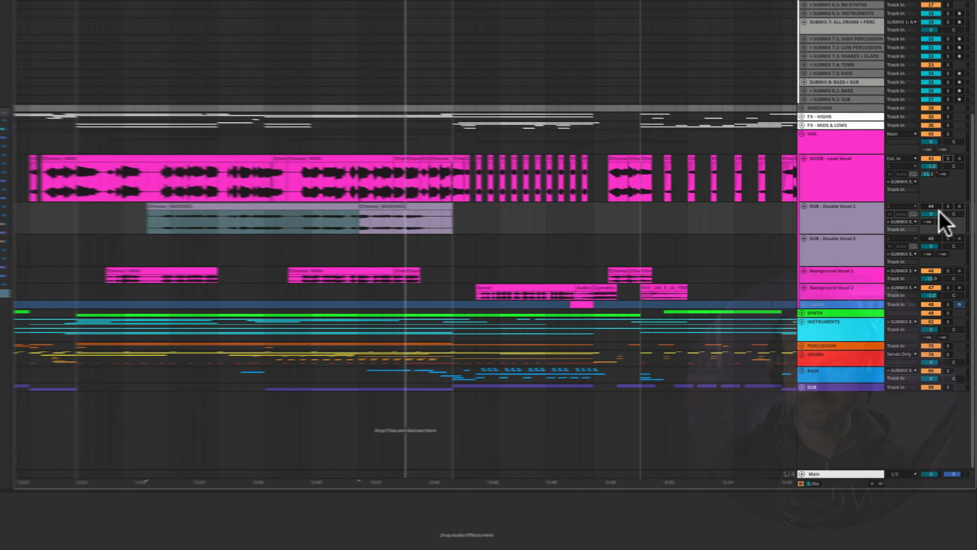
left_click(932, 206)
key("space")
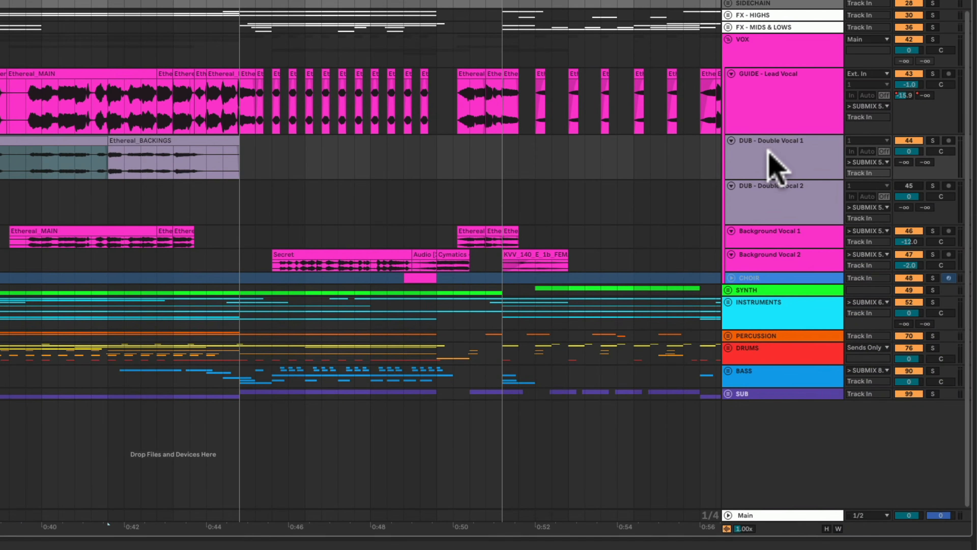
Step: Freeze and flatten the DUB - Double Vocal 1 track
right_click(829, 216)
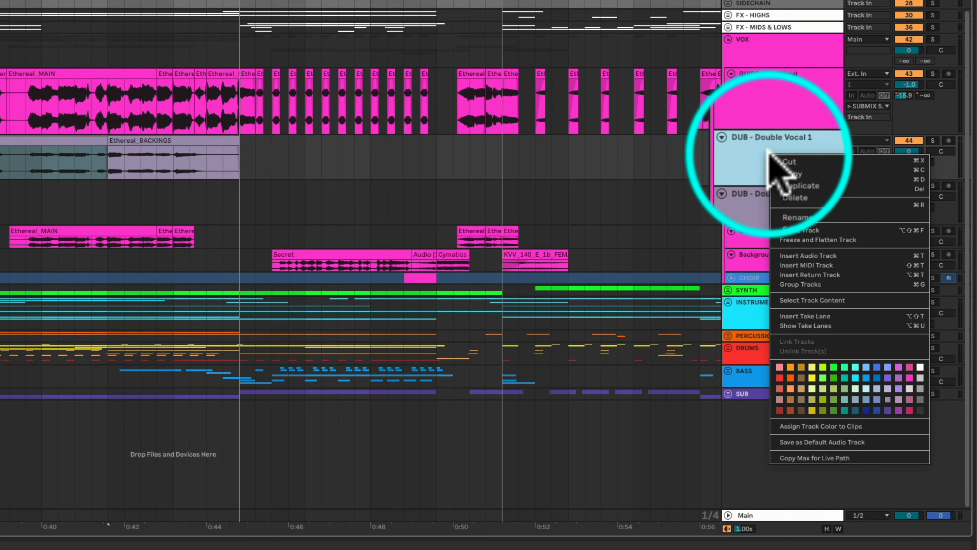
left_click(816, 240)
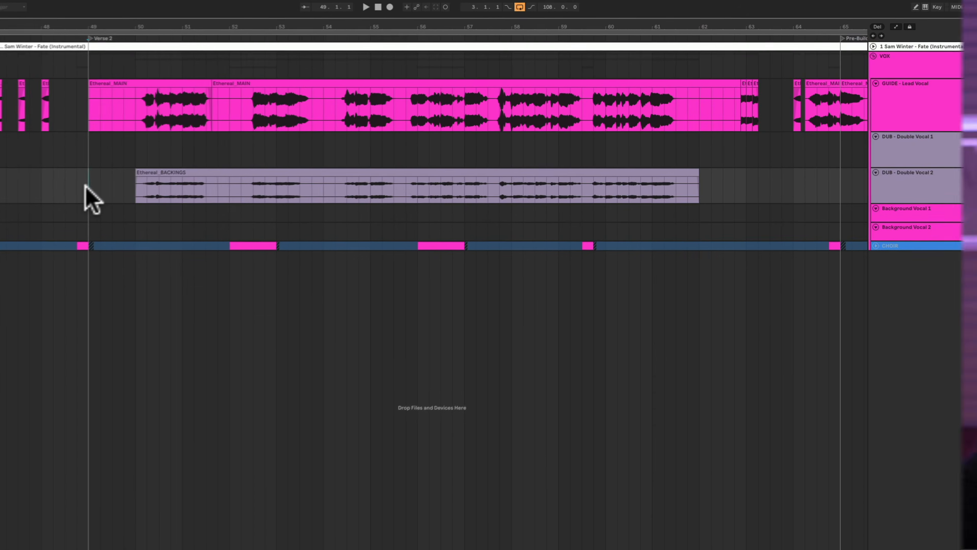
Step: Listen to Verse 2 in the mix, then with DUB - Double Vocal 2 soloed and together with GUIDE - Lead Vocal
key("space")
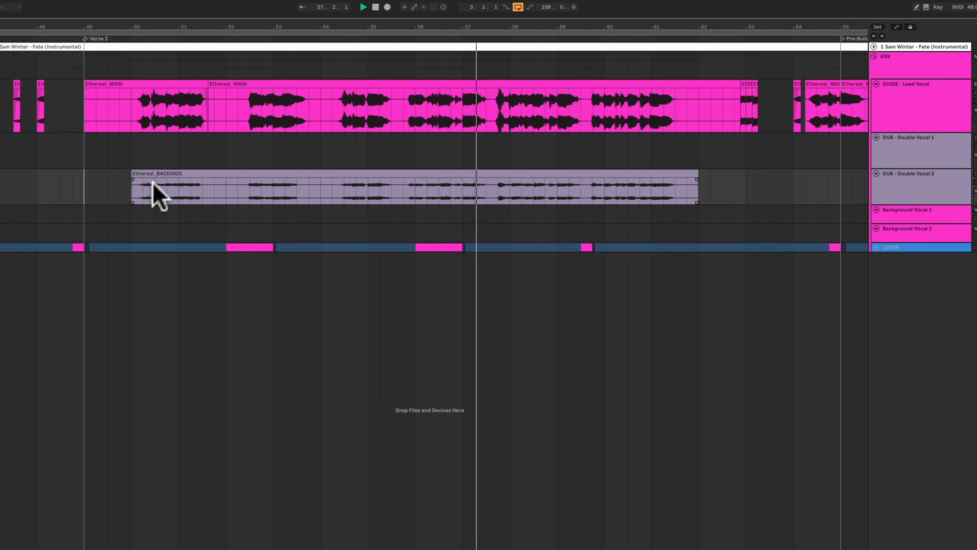
key("space")
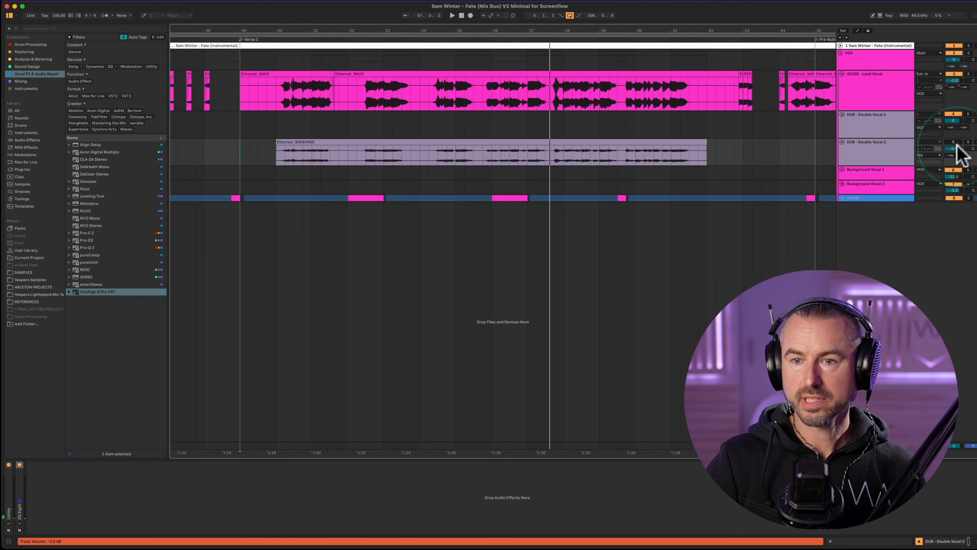
left_click(968, 142)
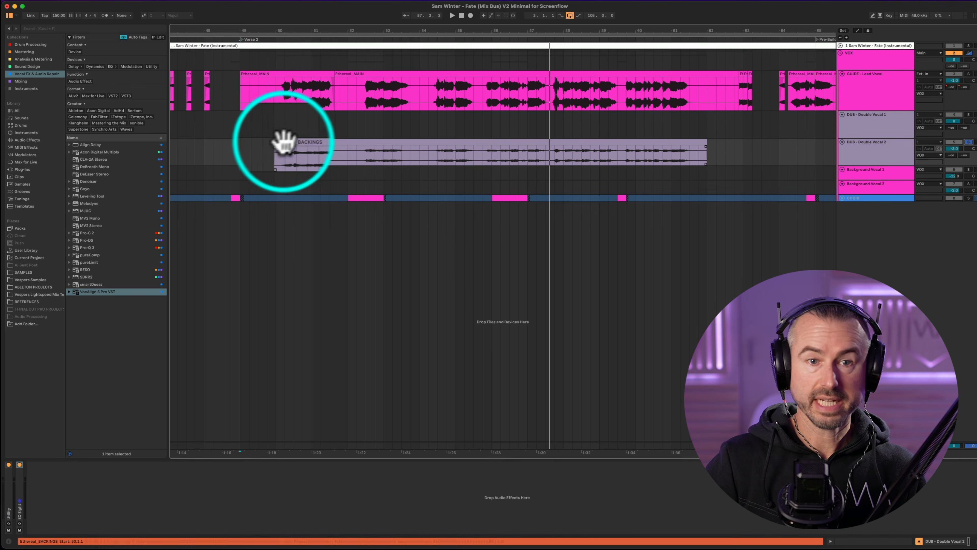
left_click(294, 141)
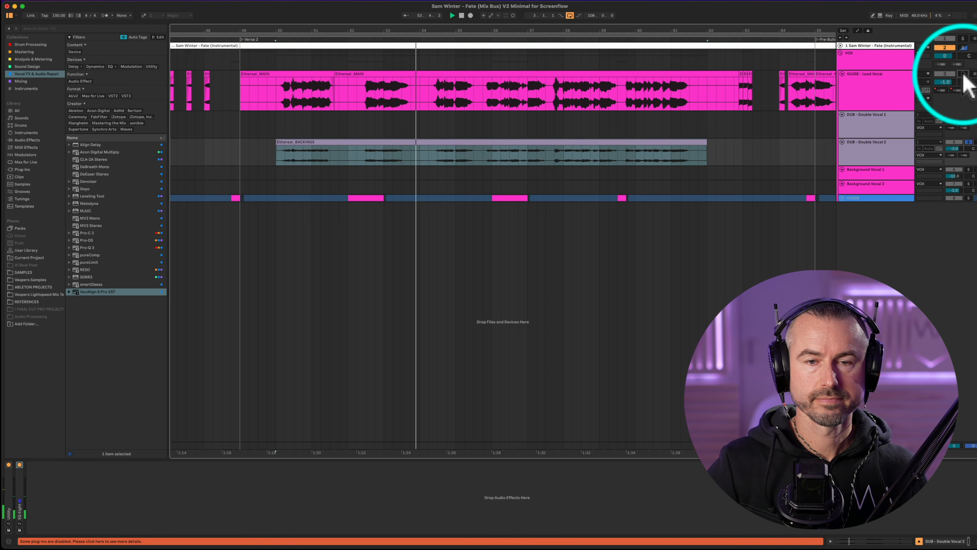
left_click(963, 74)
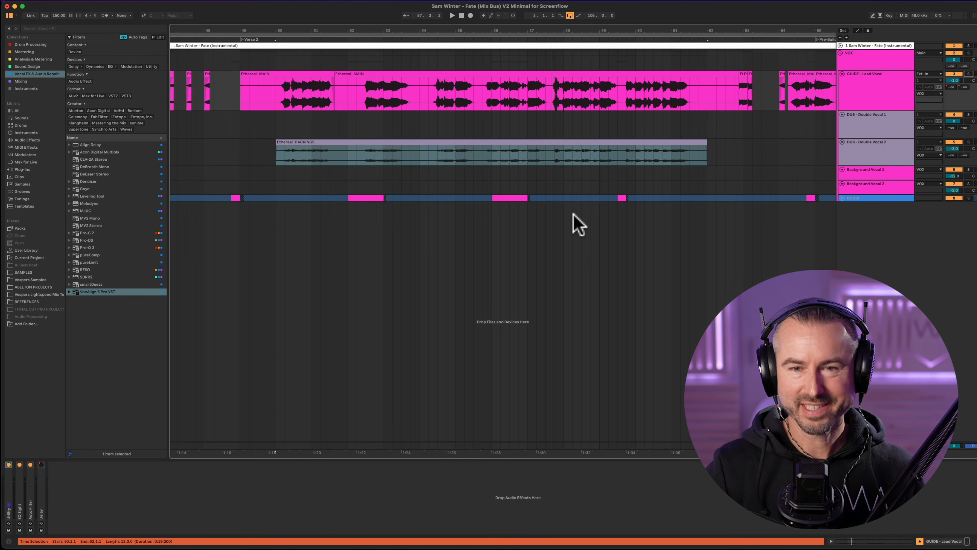
Step: Insert VocAlign 6 Pro VST on DUB - Double Vocal 2, sidechain it from GUIDE - Lead Vocal and open its window
left_click_drag(99, 292, 418, 160)
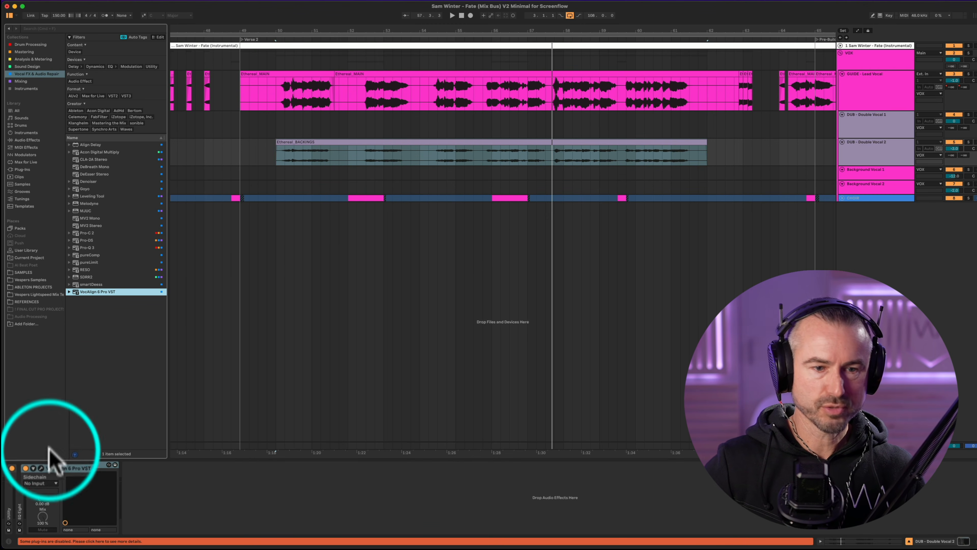
left_click(49, 475)
left_click(55, 425)
left_click(42, 465)
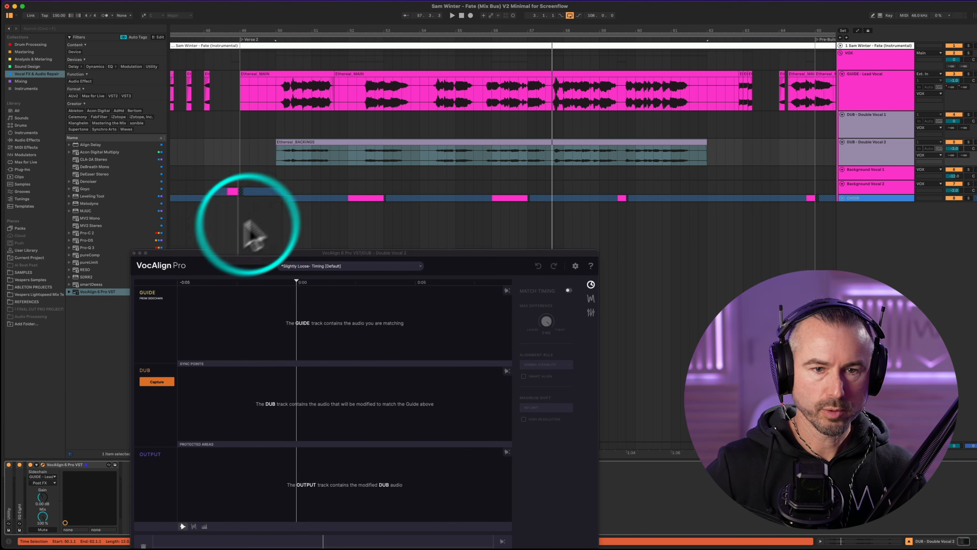
left_click_drag(274, 252, 150, 146)
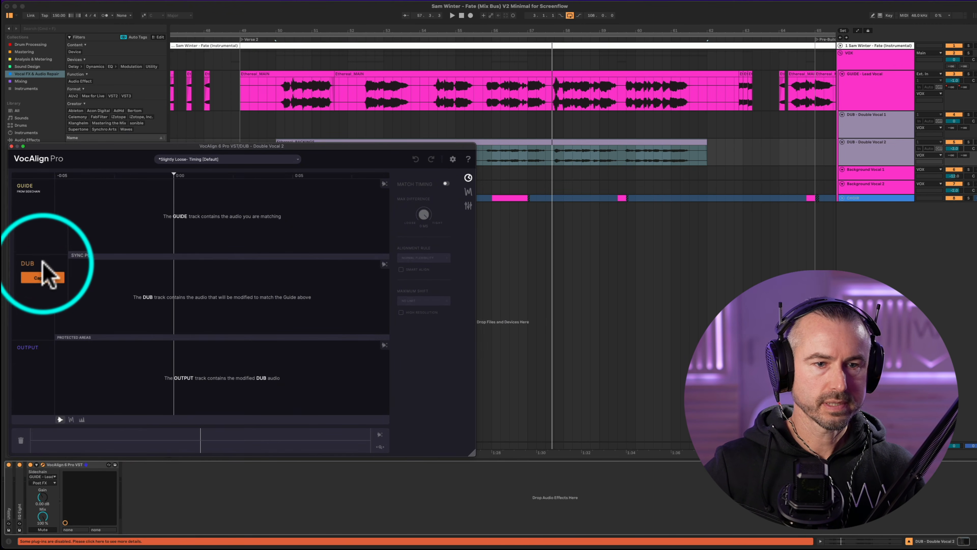
Step: Capture the guide and dub audio for DUB - Double Vocal 2 while the Verse 2 section plays
left_click(41, 274)
key("space")
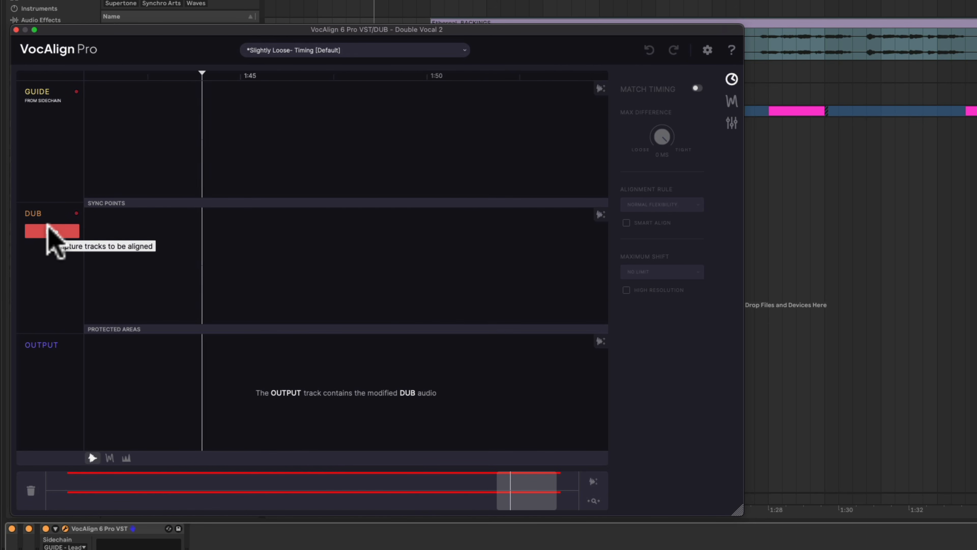
left_click(52, 231)
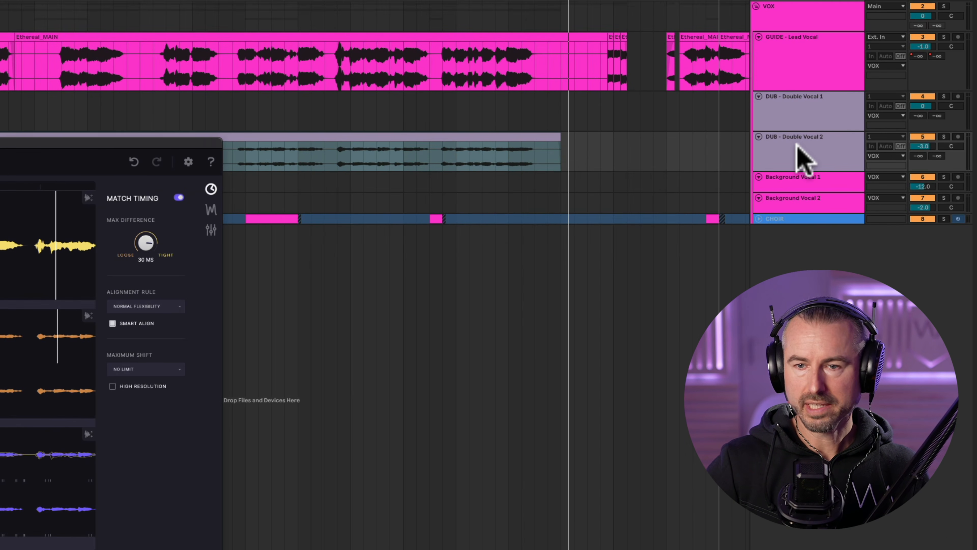
Step: Duplicate the DUB - Double Vocal 2 track and pan the original to 50L and the copy to 50R
left_click(797, 146)
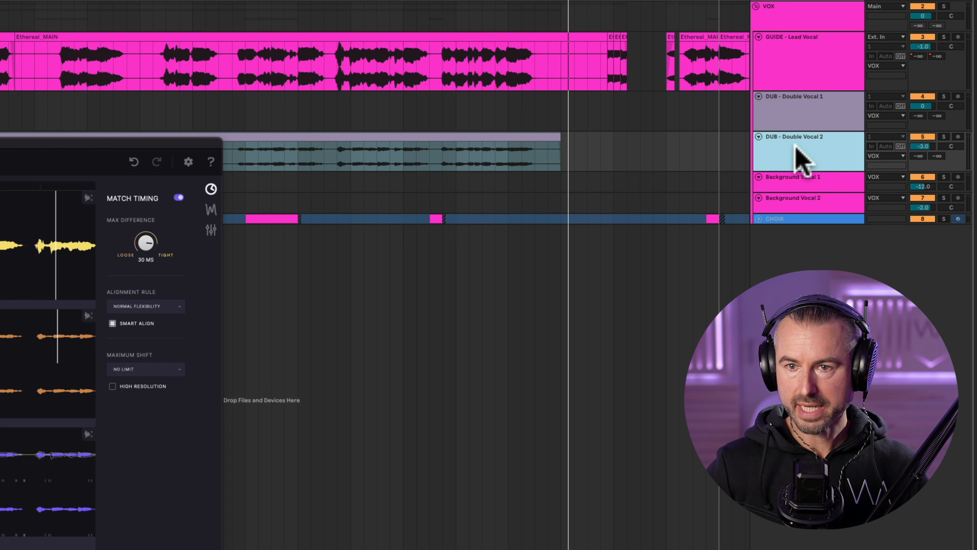
key("ctrl+d")
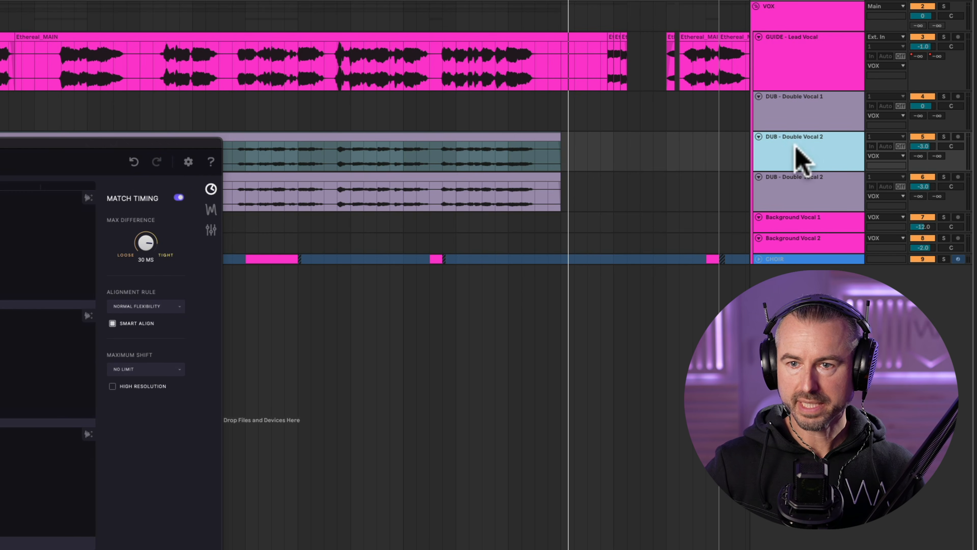
left_click_drag(949, 147, 950, 165)
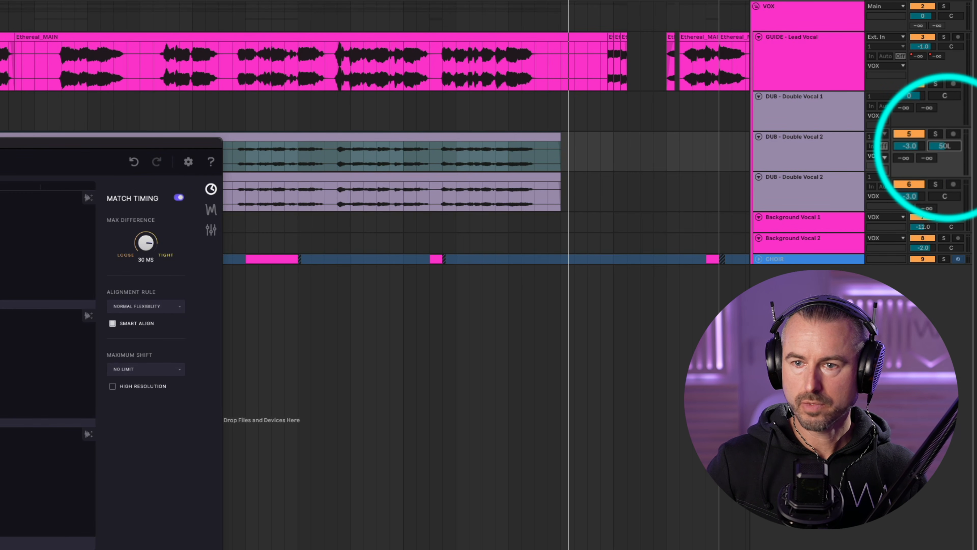
left_click_drag(944, 185, 944, 157)
Step: Show the additional VocAlign settings for the original DUB - Double Vocal 2 track and set Formant Shift to -20.0 %
left_click(812, 147)
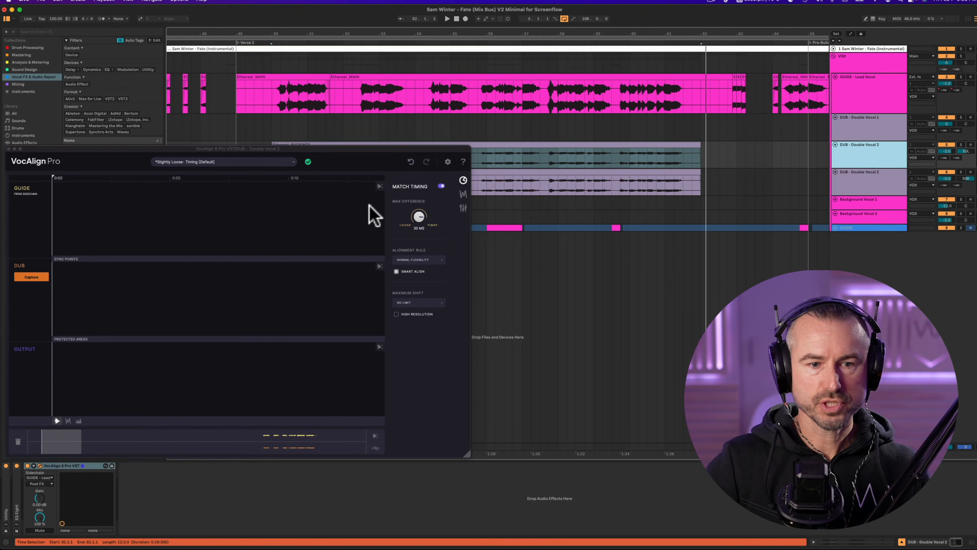
left_click(464, 206)
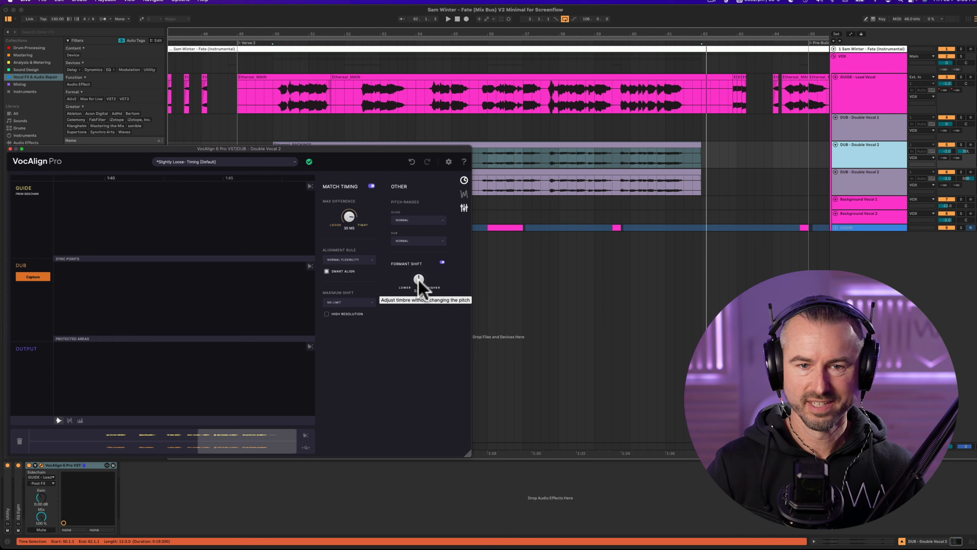
left_click_drag(416, 288, 408, 301)
left_click(785, 241)
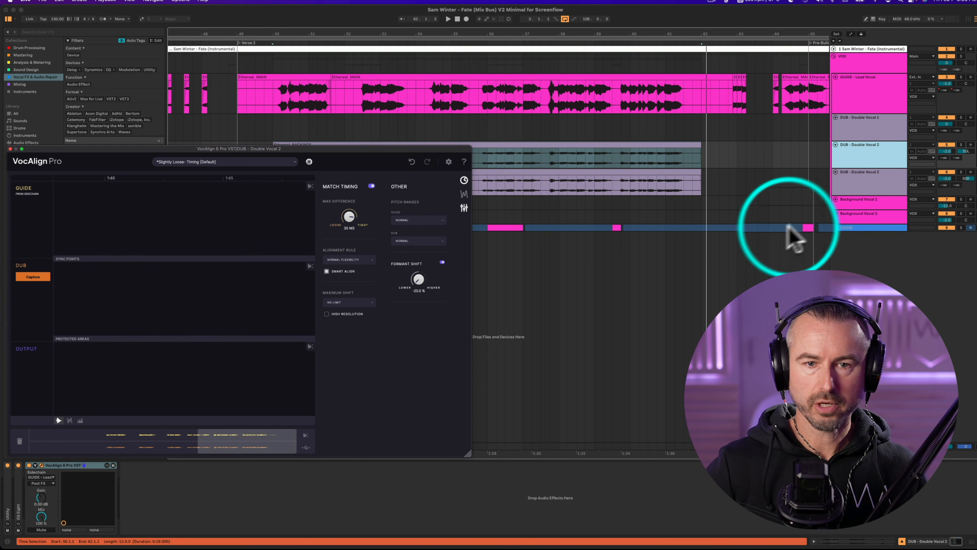
Step: Set Formant Shift to 20.0 % in VocAlign on the duplicated DUB - Double Vocal 2 track
left_click(849, 203)
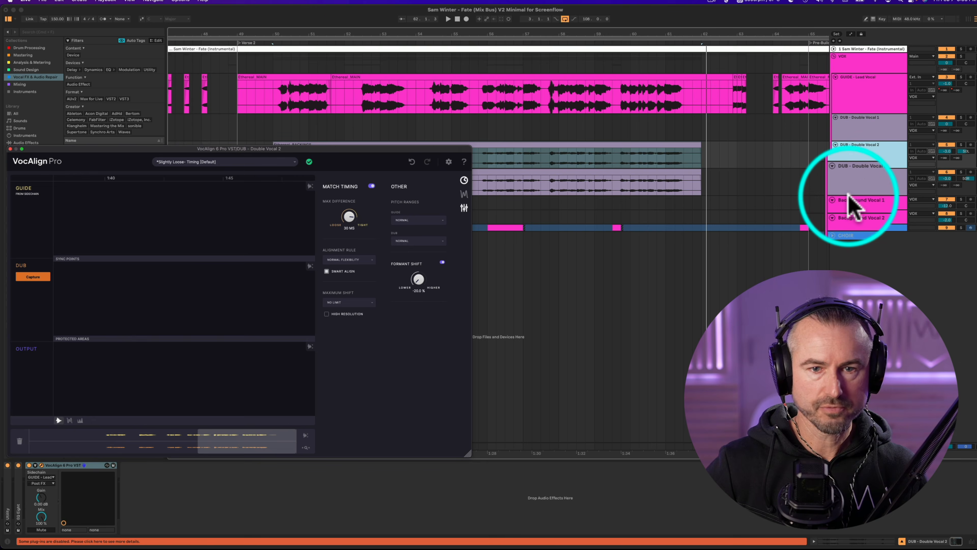
left_click(859, 185)
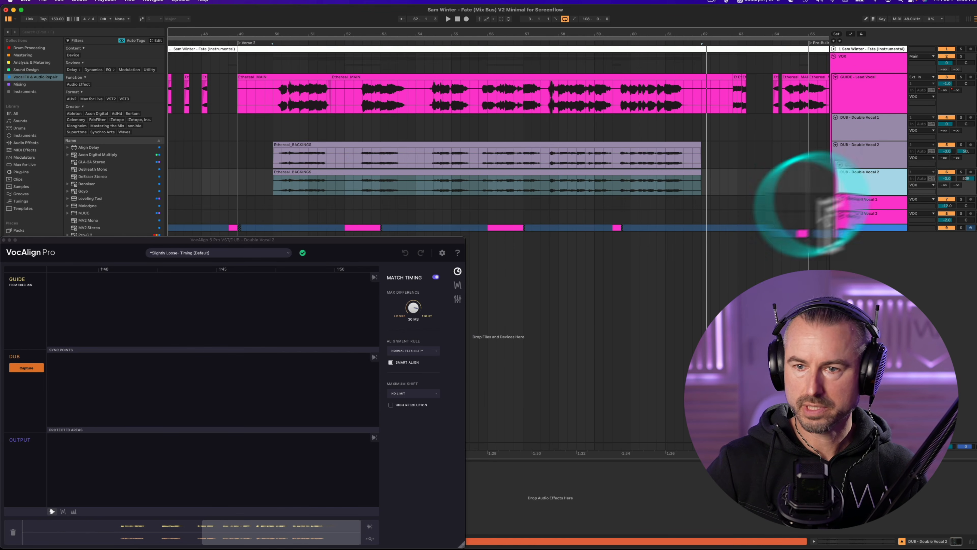
left_click(457, 299)
left_click_drag(413, 367, 420, 256)
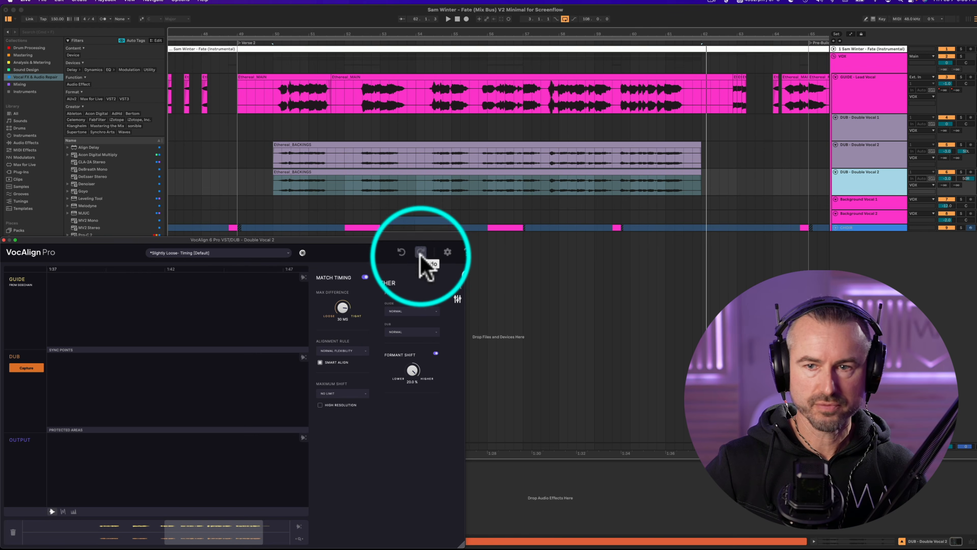
Step: Solo both DUB - Double Vocal 2 tracks to audition the panned, formant-shifted pair over Verse 2, then unsolo them
left_click(961, 145)
left_click(960, 172, "super")
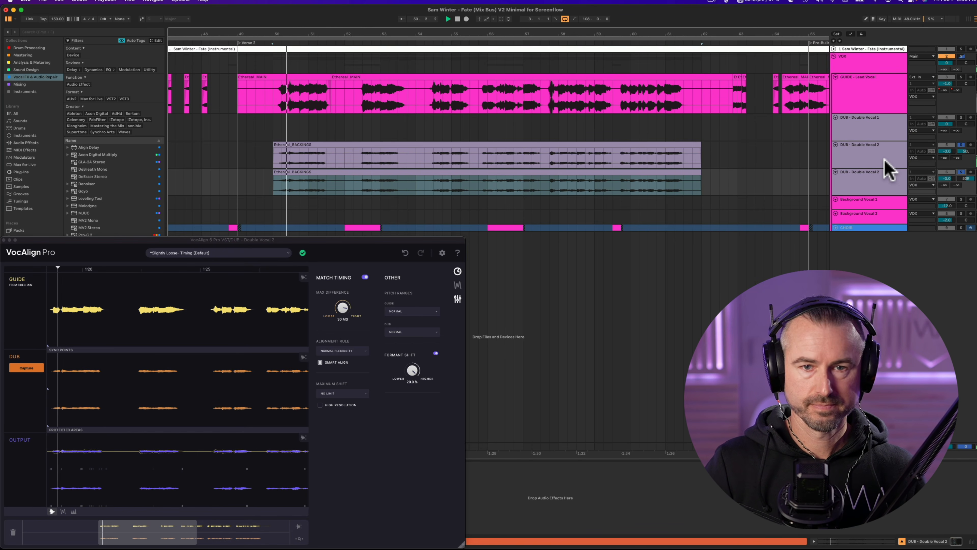
left_click(962, 143)
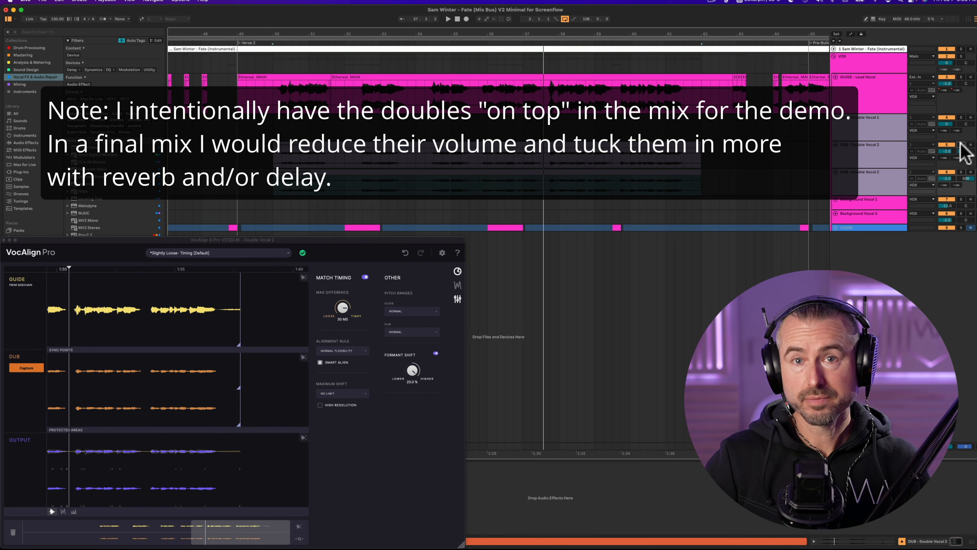
Step: In VocAlign on the original DUB - Double Vocal 2 track, show the pitch settings, enable Match Pitch and slightly adjust Transpose
left_click(876, 154)
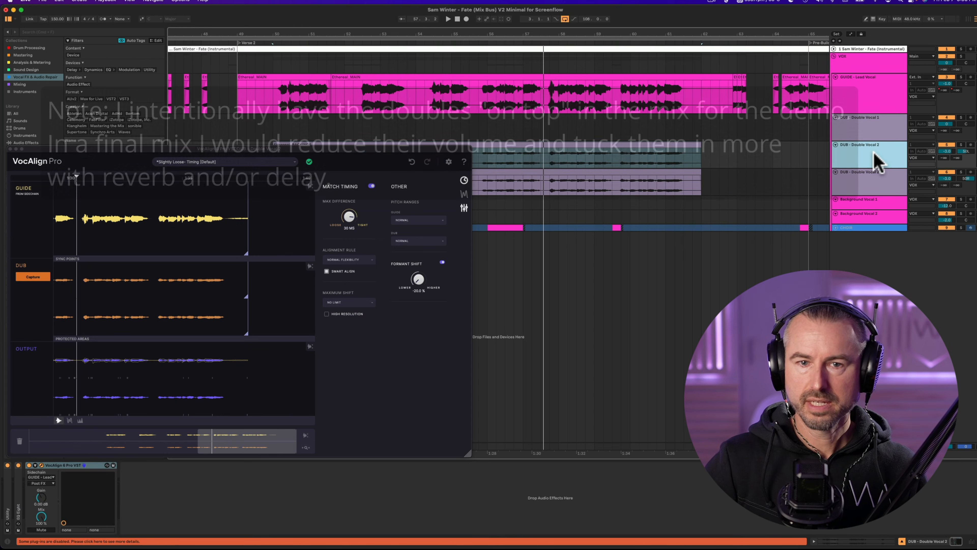
left_click(464, 193)
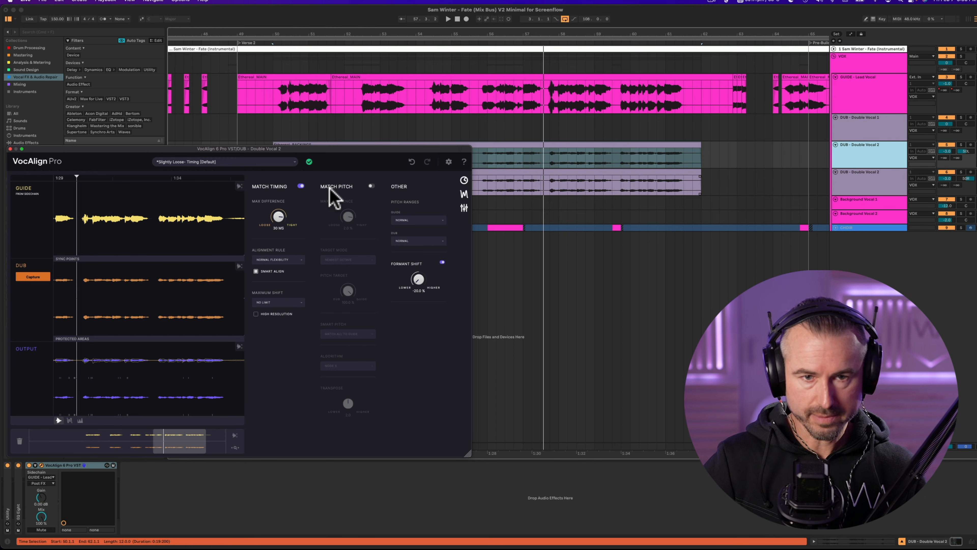
left_click(372, 185)
left_click(348, 403)
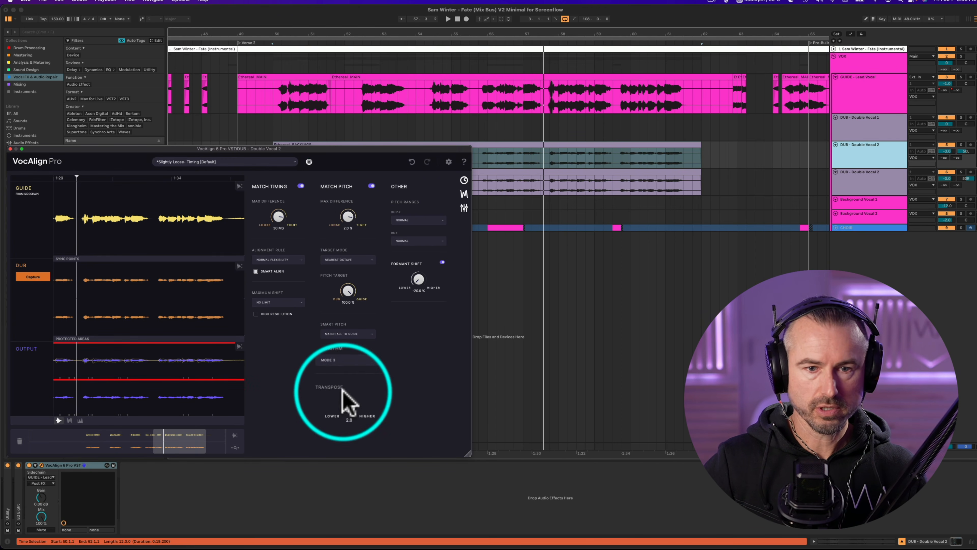
mouse_move(349, 401)
left_mouse_down()
mouse_move(357, 405)
mouse_move(348, 418)
mouse_move(346, 404)
left_mouse_up()
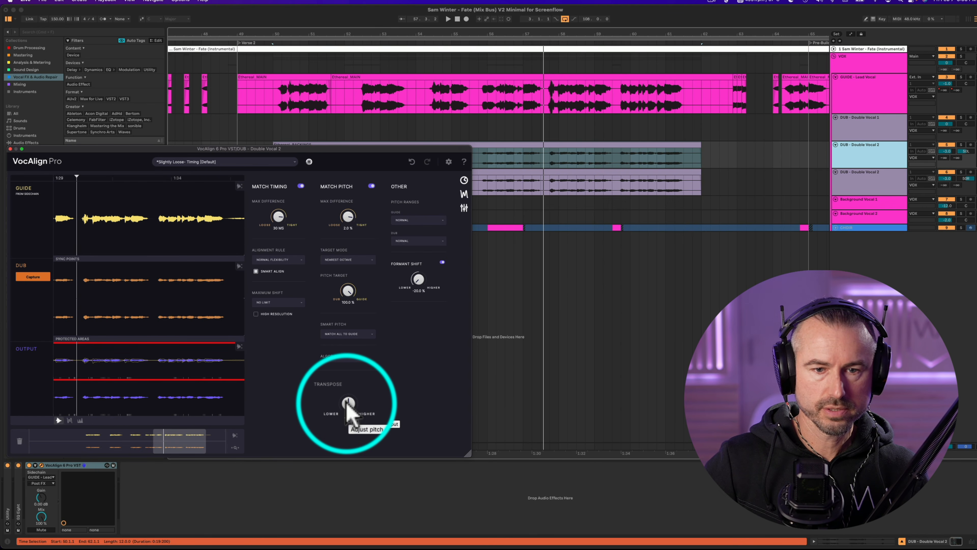
Step: In VocAlign on the duplicated DUB - Double Vocal 2 track, show the pitch settings, enable Match Pitch and set Transpose to 3.0
left_click(895, 186)
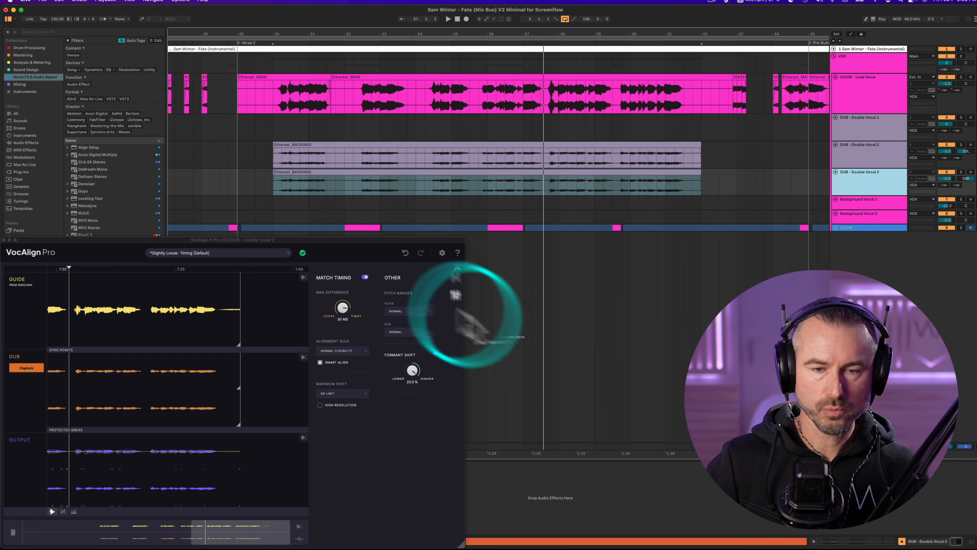
left_click(457, 286)
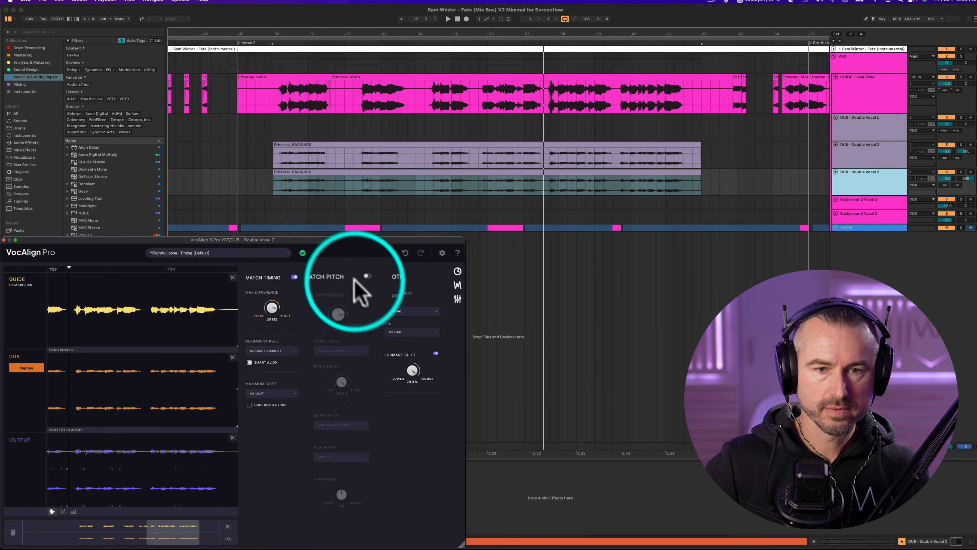
left_click(367, 275)
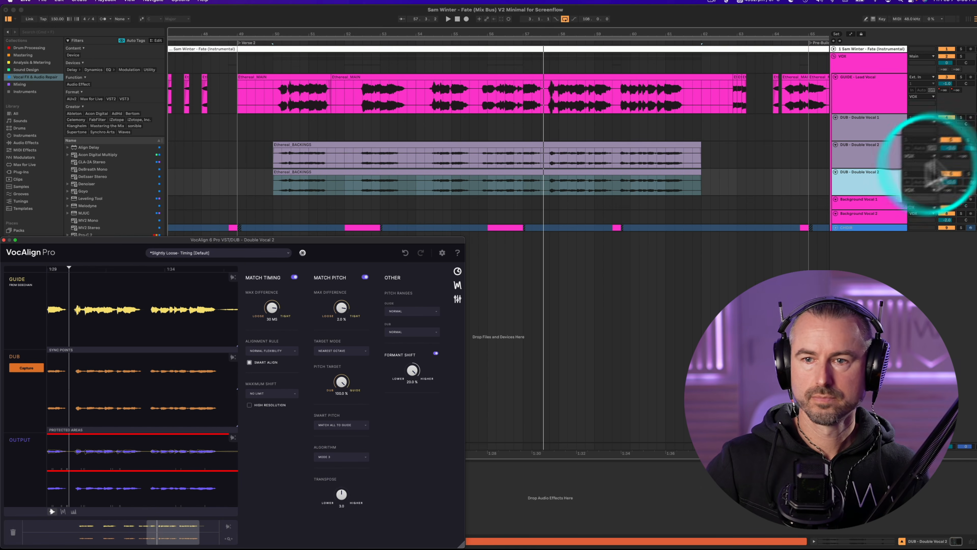
Step: Solo both DUB - Double Vocal 2 tracks and play Verse 2 to hear the detuned doubles alone
left_click(961, 145)
left_click(961, 172)
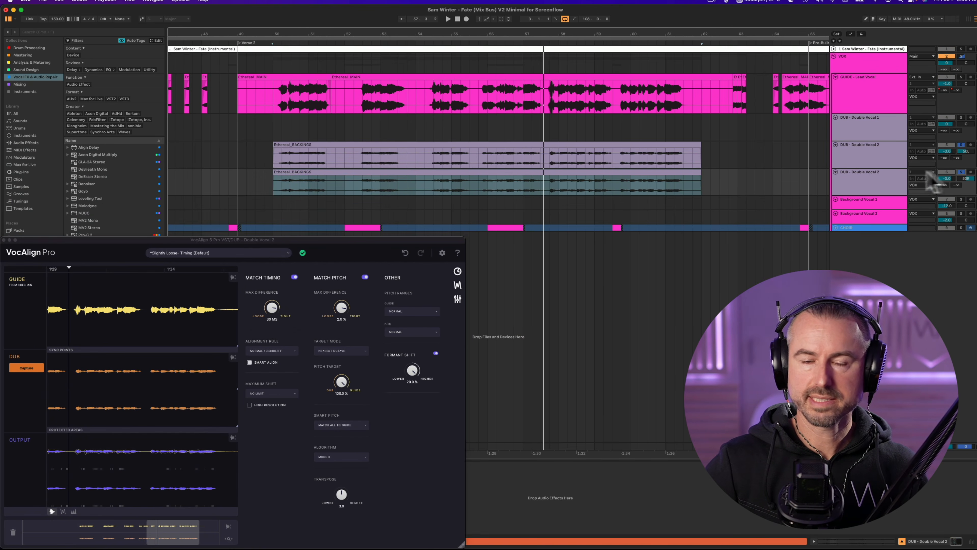
key("space")
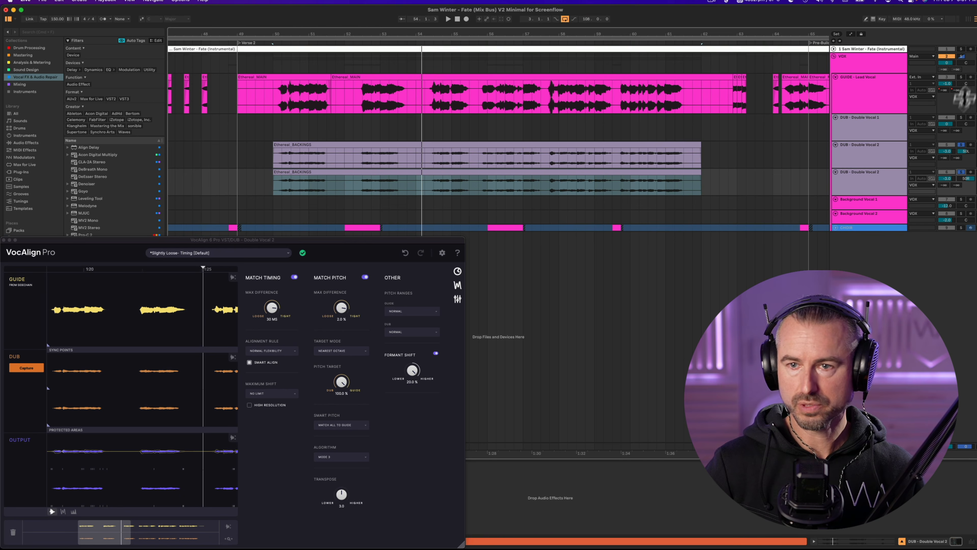
Step: Unsolo the doubles and compare the full mix with both DUB - Double Vocal 2 tracks muted and reactivated
left_click(960, 144)
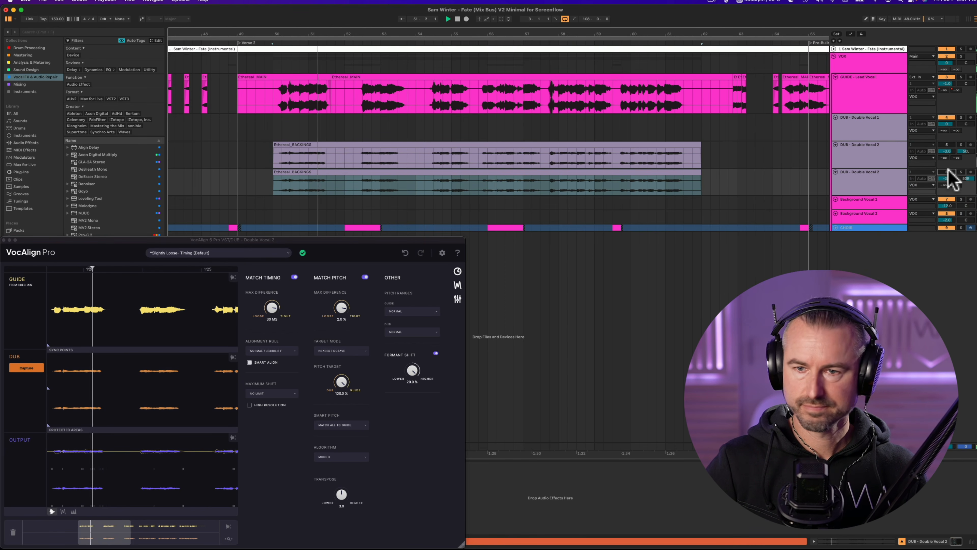
left_click(948, 145)
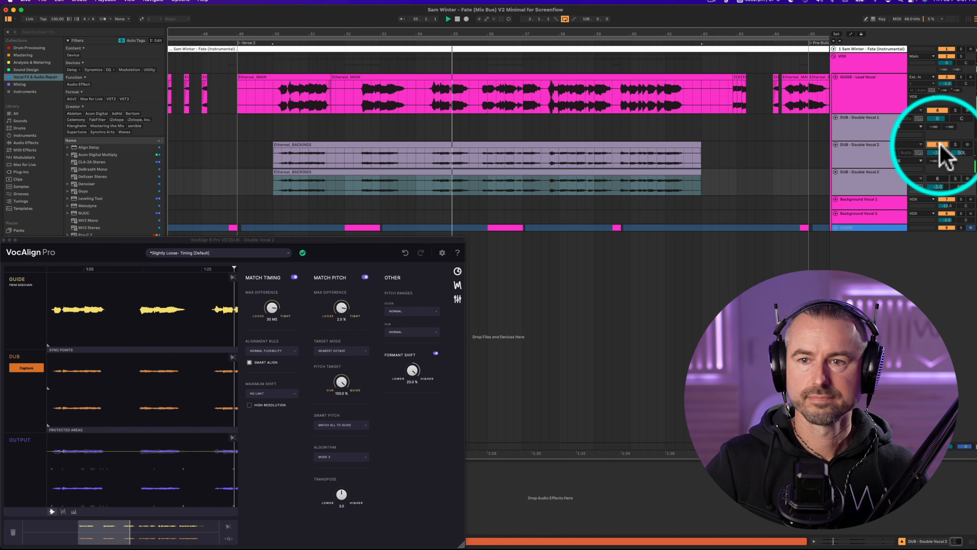
left_click(947, 172)
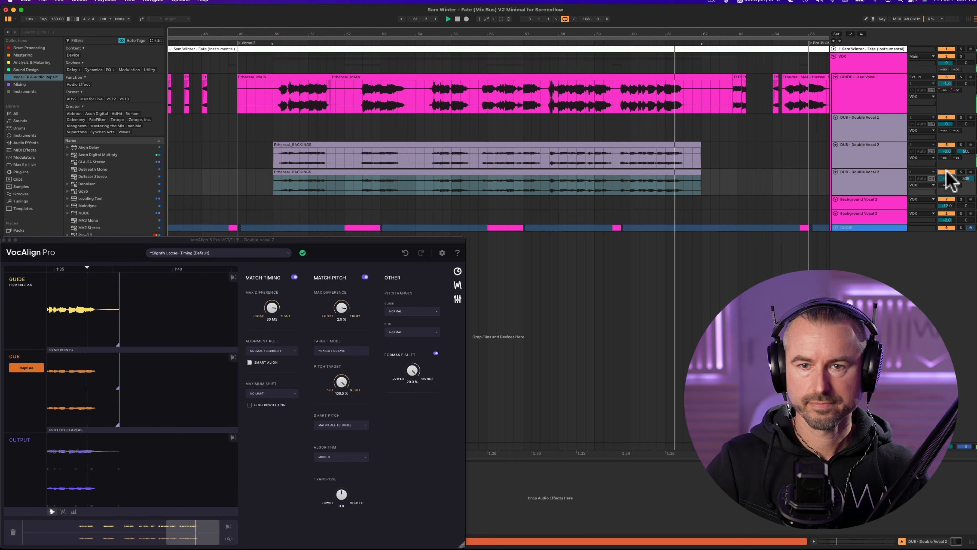
Step: Duplicate the right-panned DUB - Double Vocal 2 track again and reset the new copy's pan to center
left_click(870, 191)
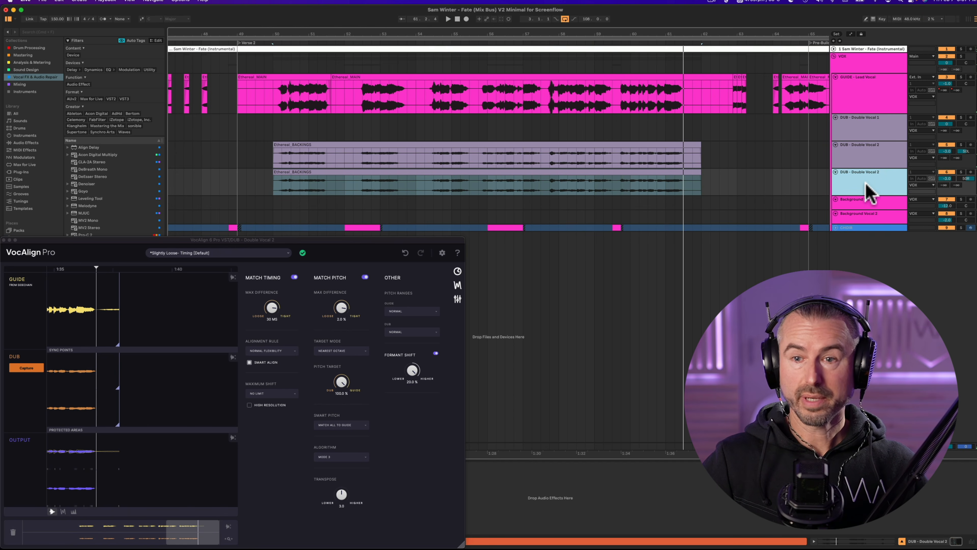
key("super+d")
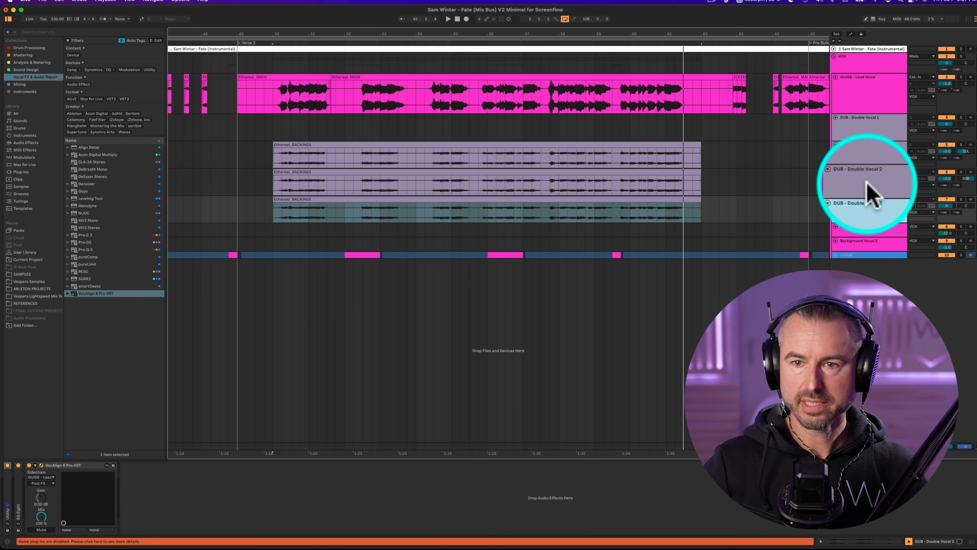
left_click(966, 206)
key("Delete")
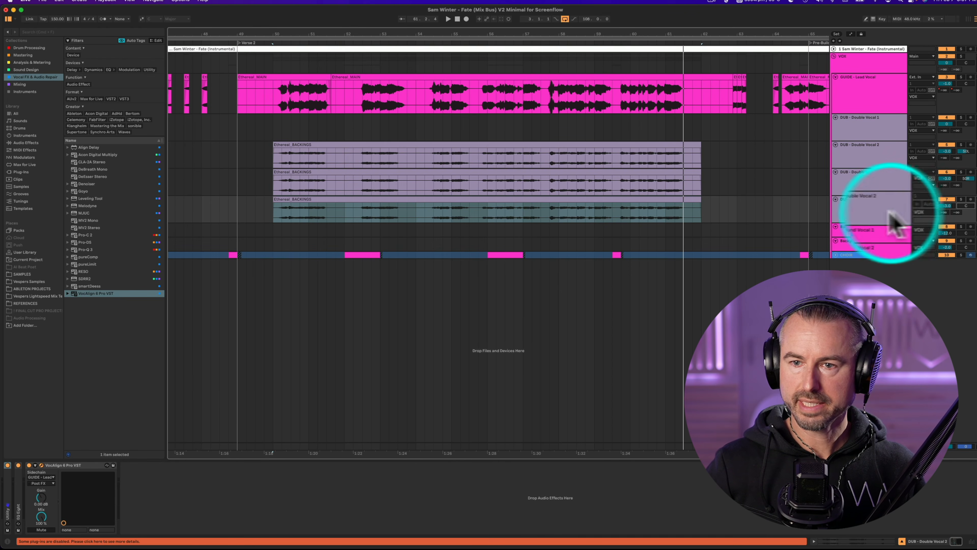
Step: In VocAlign on the centered DUB - Double Vocal 2 copy, turn off Formant Shift and set Transpose to -1200.0
left_click(870, 217)
left_click(48, 464)
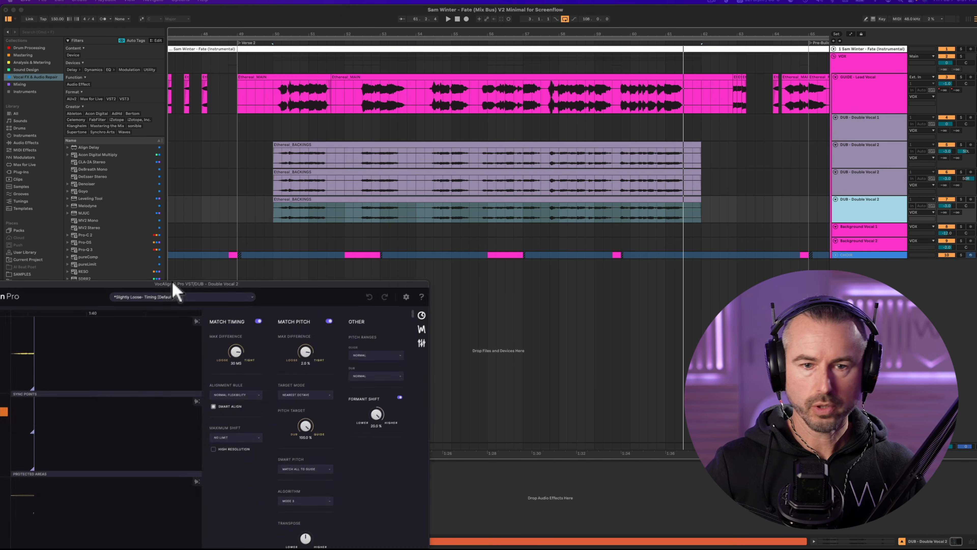
left_click_drag(174, 284, 290, 124)
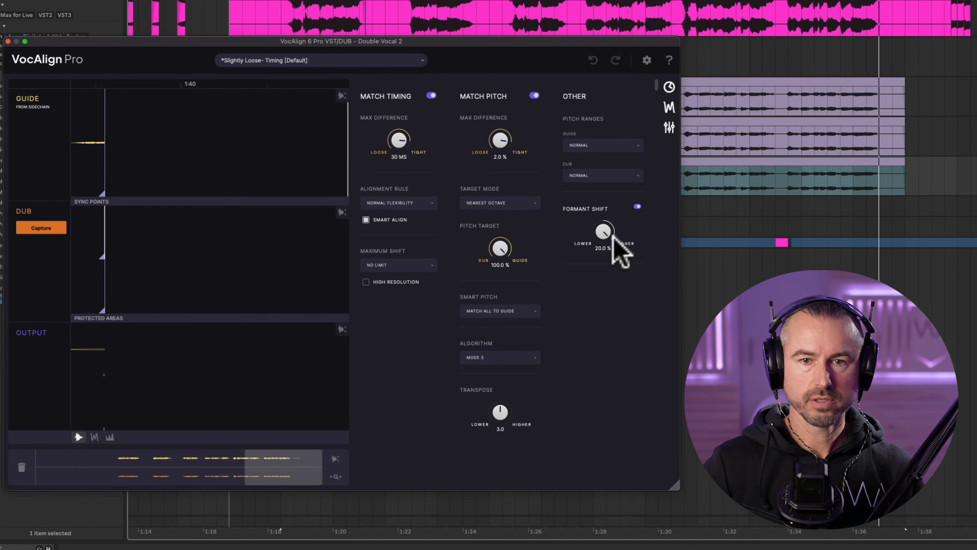
left_click(637, 206)
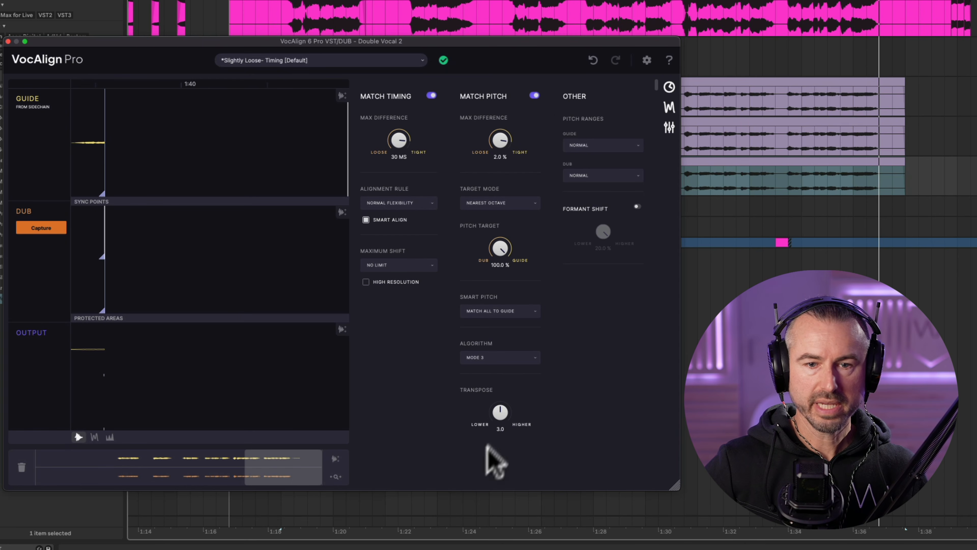
left_click_drag(502, 421, 497, 533)
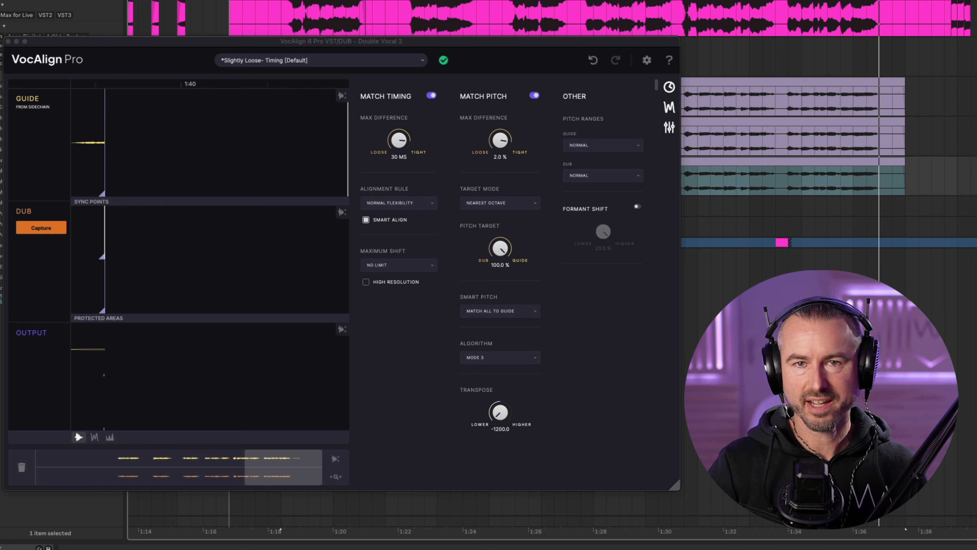
Step: Audition the octave-down DUB - Double Vocal 2 copy in solo, set its track volume to -6.0 dB, then unsolo it
key("space")
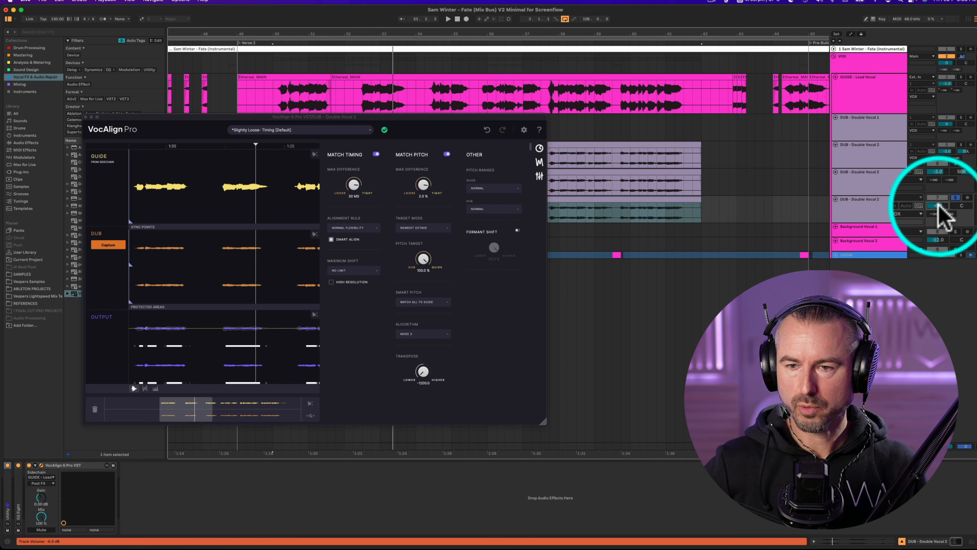
left_click(956, 199)
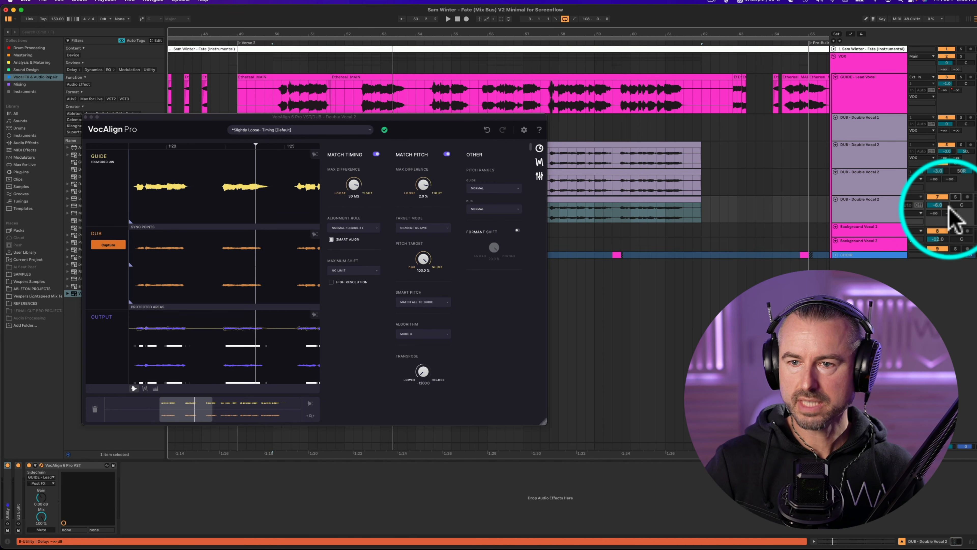
Step: Play Verse 2 with all doubles in the full mix, then solo the VOX group to hear only the vocals
key("space")
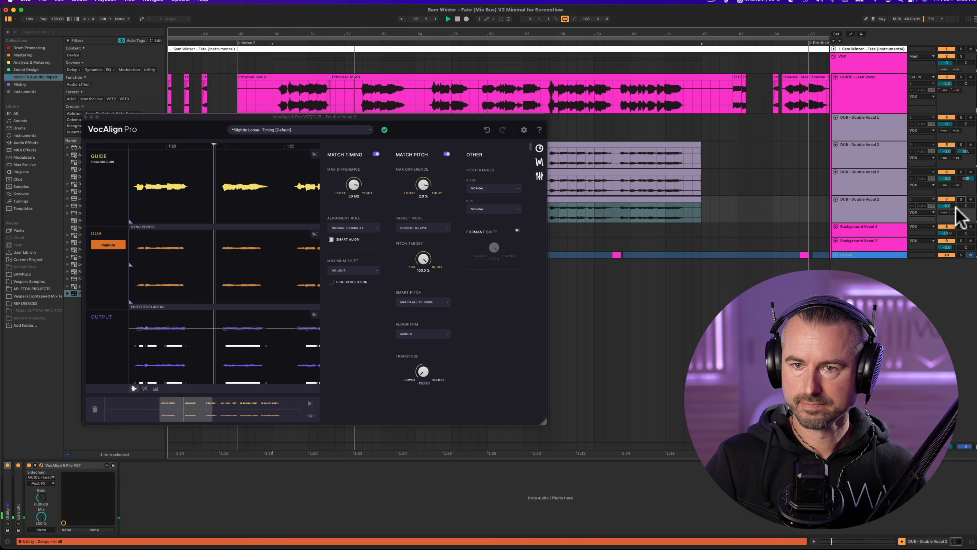
left_click(962, 56)
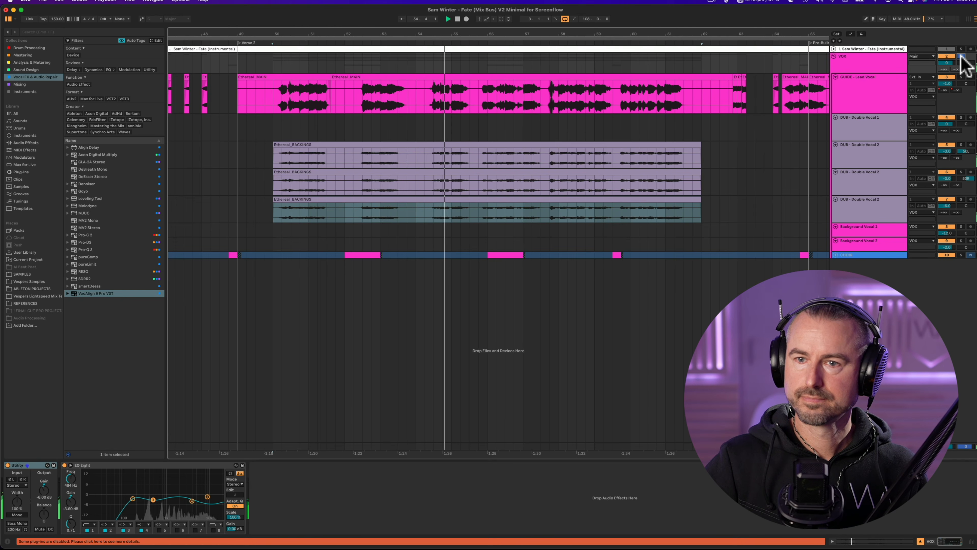